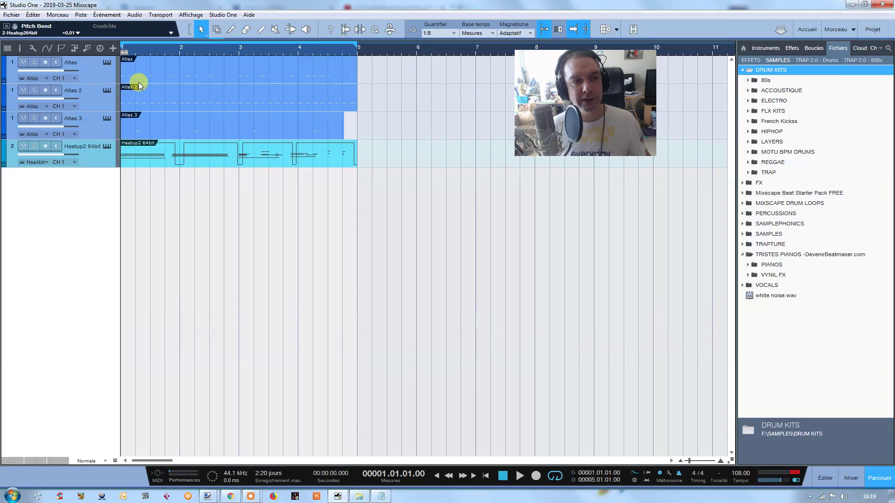
# - Inspect the Atlas drum instrument, close its window, and play back the existing loop
pyautogui.click(107, 90)
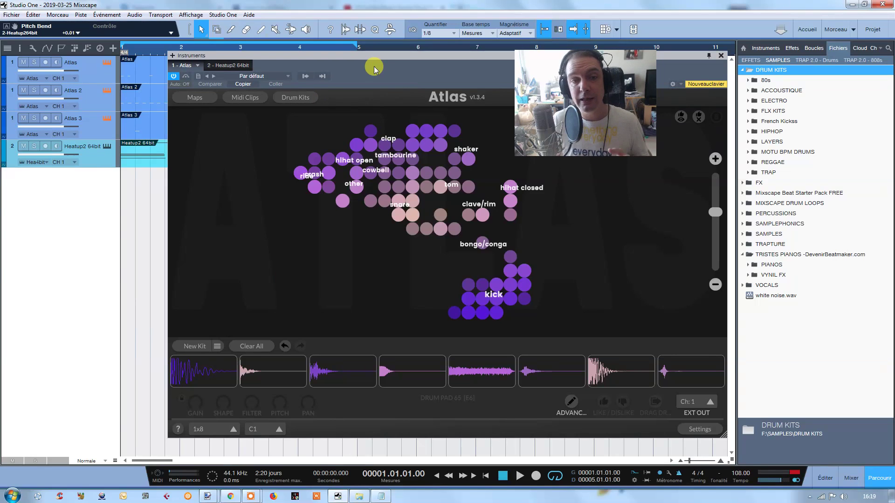
pyautogui.moveTo(471, 79); pyautogui.dragTo(366, 111)
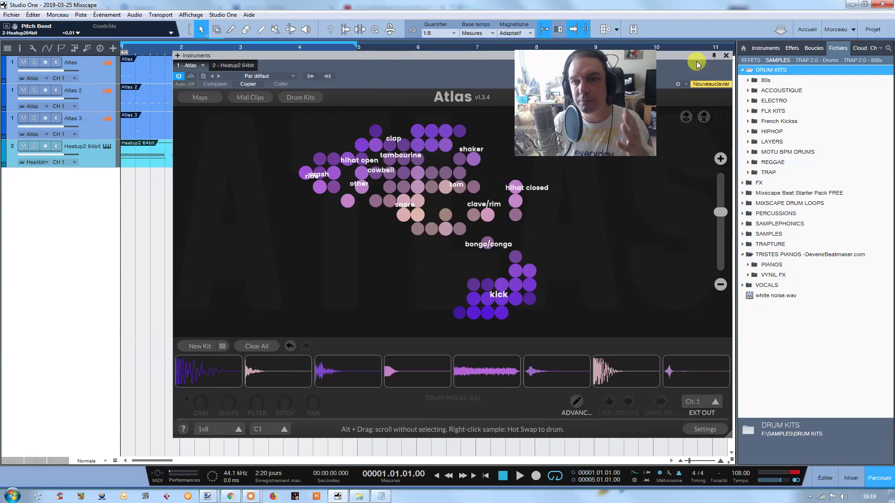
pyautogui.click(726, 55)
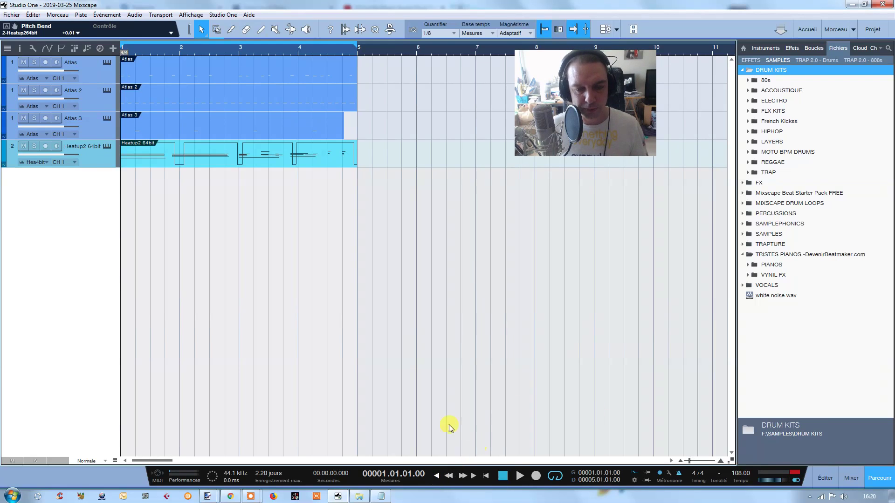
pyautogui.click(520, 480)
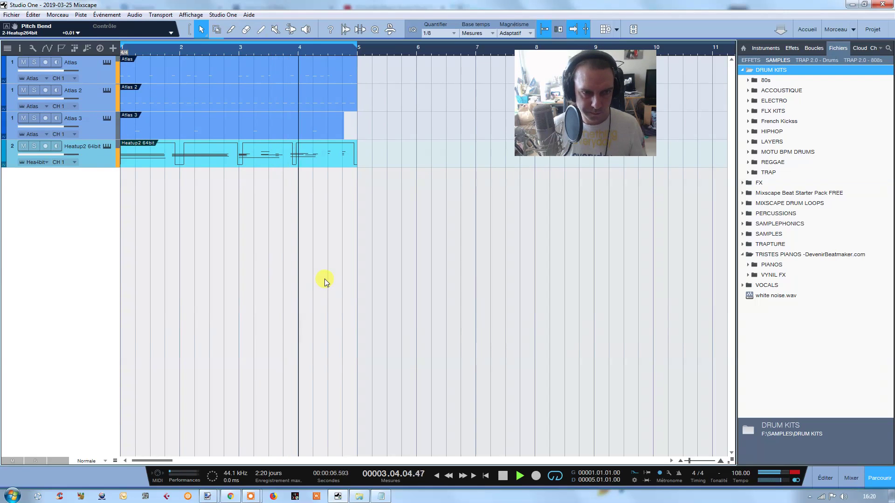
pyautogui.click(503, 476)
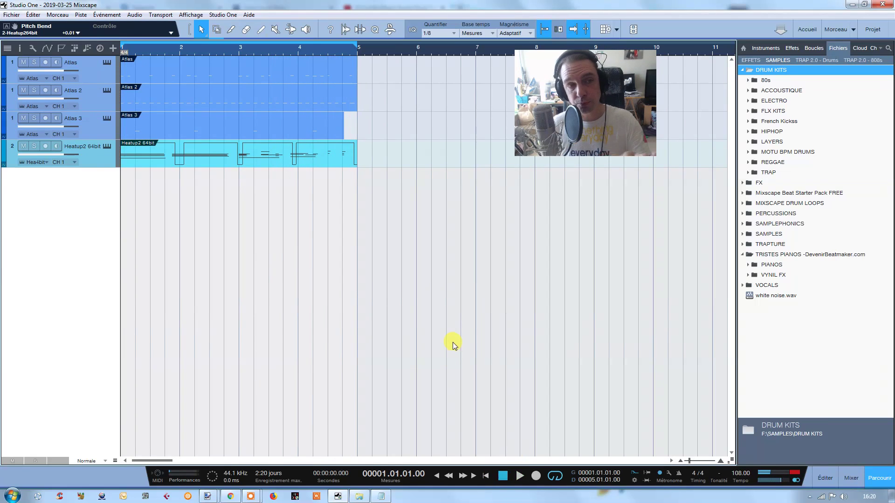
# - Show the mixer console and make a complete duplicate of the Heatup2 64bit track with its instrument
pyautogui.click(851, 478)
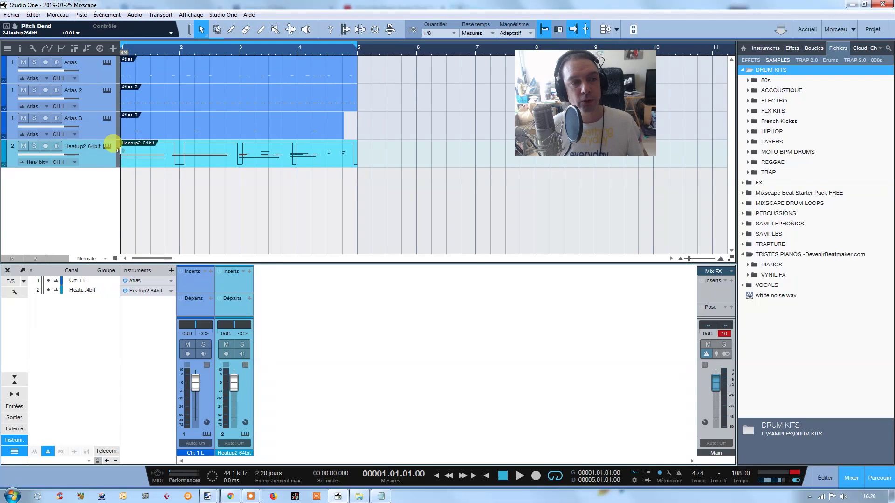
pyautogui.rightClick(104, 157)
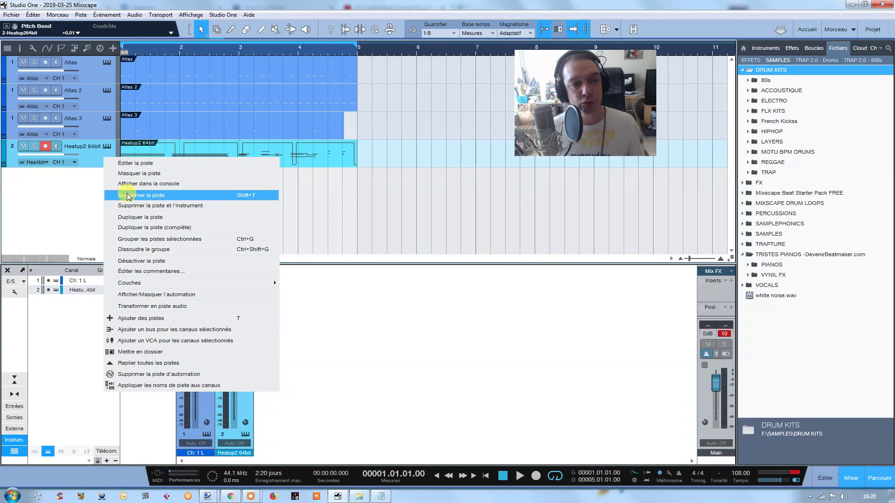
pyautogui.click(133, 227)
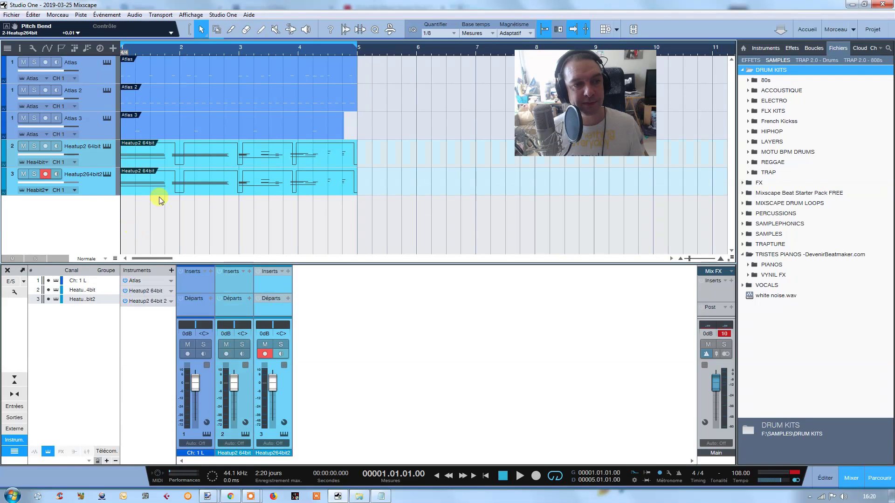
# - Show the track inspector, set the duplicated Heatup2 track's transposition to 12, and play back the loop
pyautogui.click(21, 49)
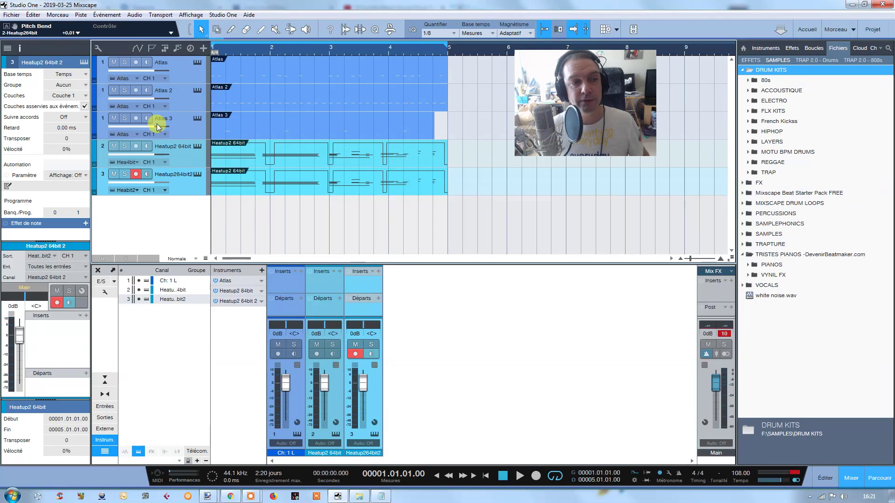
pyautogui.click(79, 139)
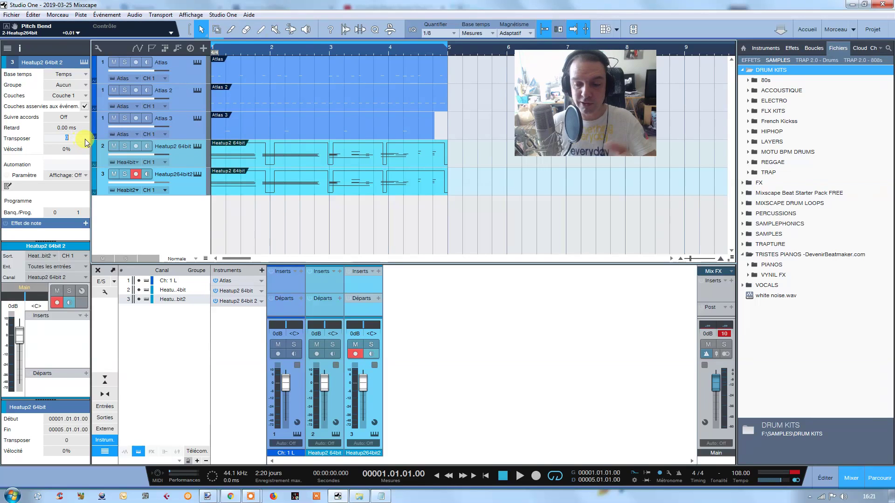
pyautogui.write('1')
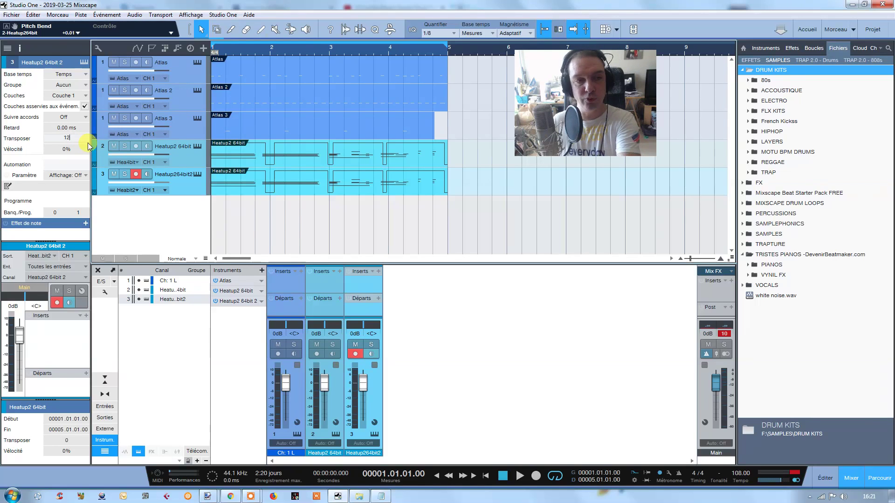
pyautogui.write('2')
pyautogui.press('Return')
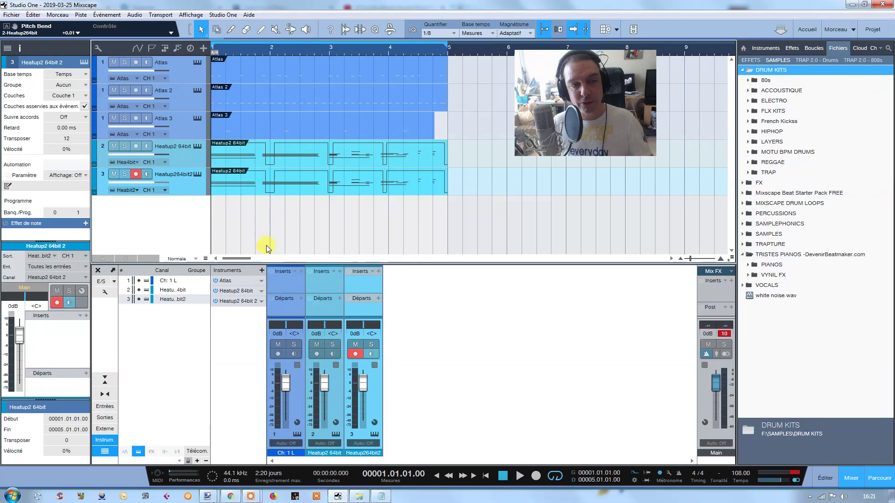
pyautogui.click(519, 476)
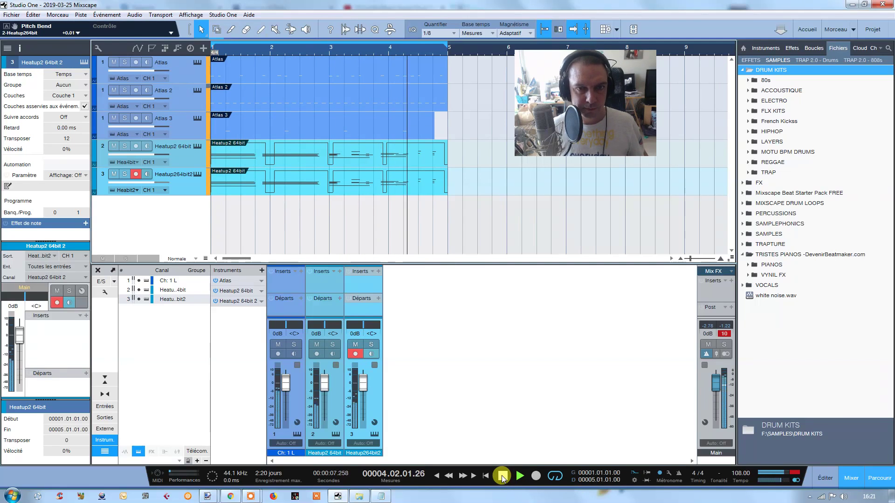
pyautogui.click(503, 476)
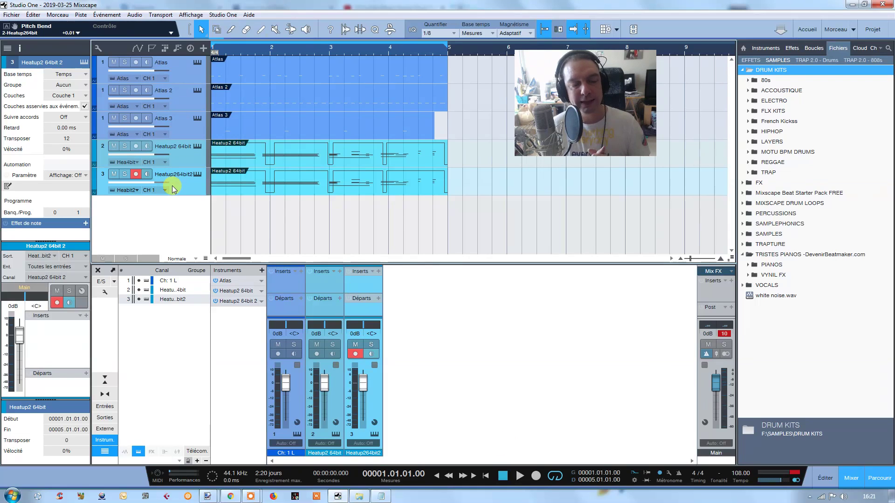
# - Make a complete duplicate of the Heatup2 64bit 2 track, transposed to -12, and play back the loop
pyautogui.rightClick(196, 191)
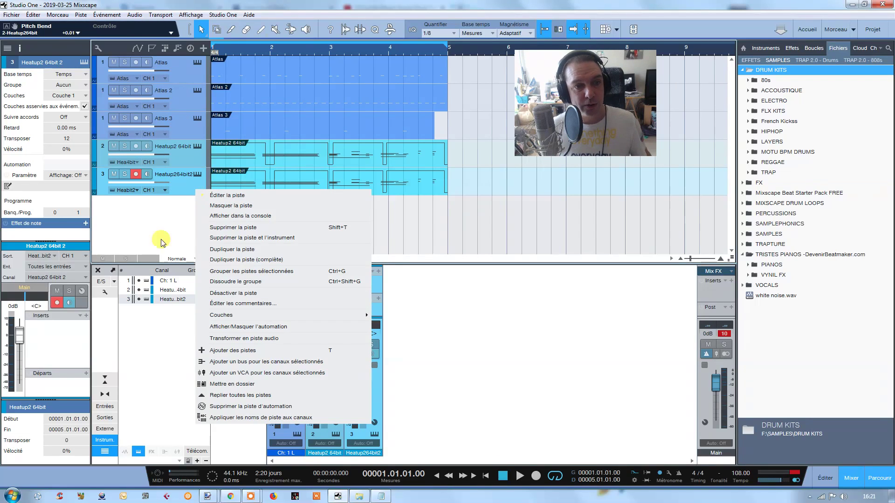
pyautogui.click(229, 260)
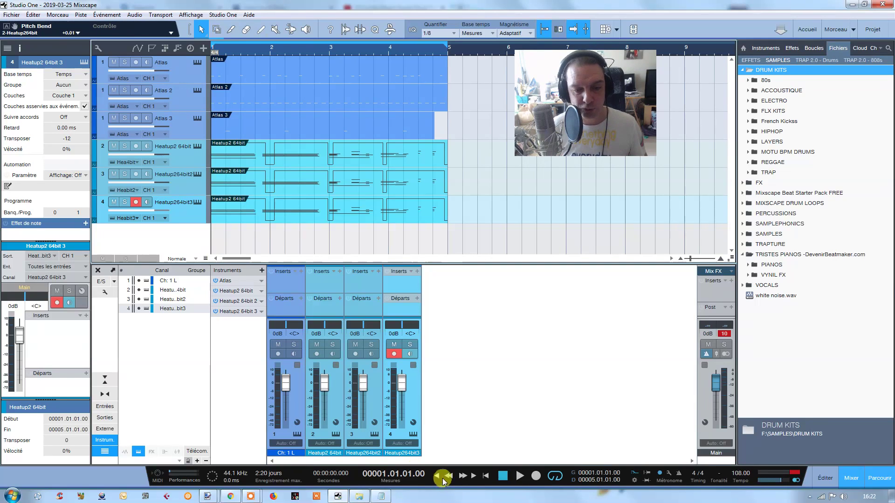
pyautogui.click(519, 475)
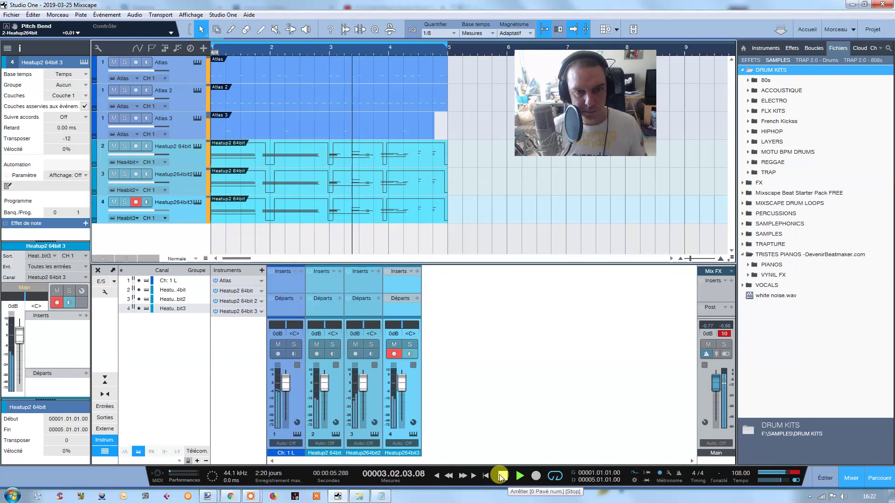
pyautogui.click(502, 476)
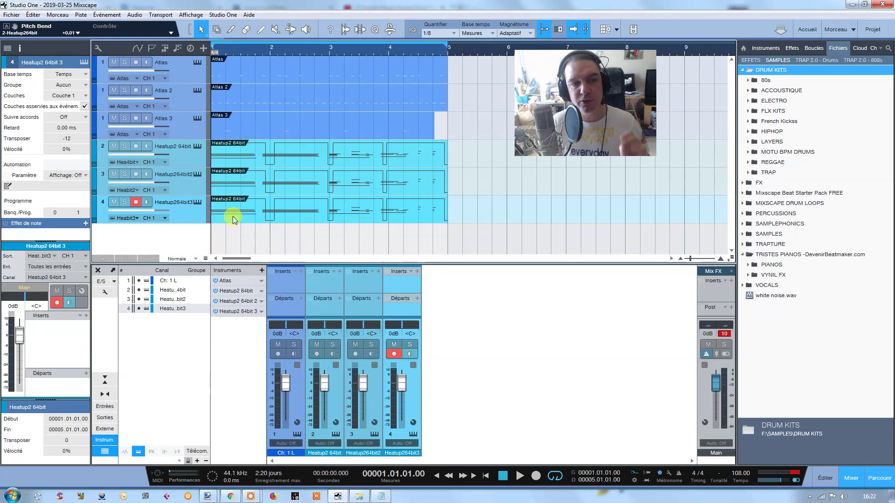
# - Lower the Heatup2 64bit 3 track's volume to -18.4 dB and compare the loop with that track muted and unmuted
pyautogui.moveTo(148, 210); pyautogui.dragTo(125, 210)
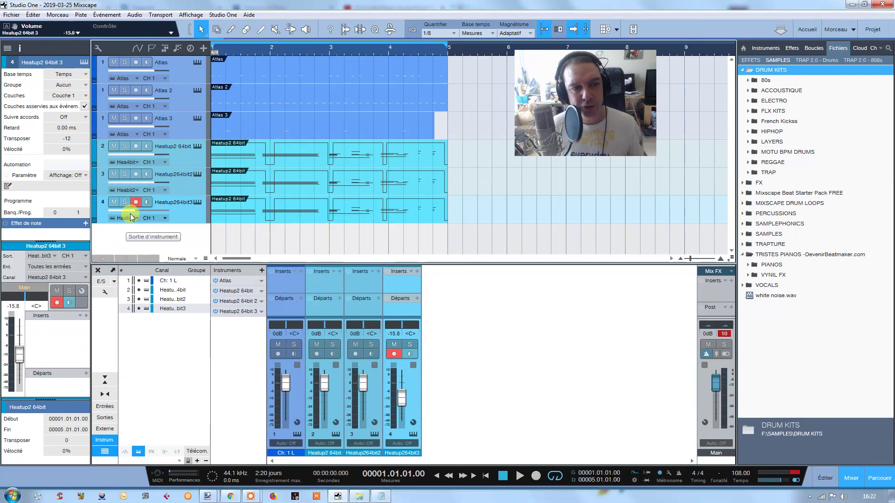
pyautogui.moveTo(131, 213); pyautogui.dragTo(130, 211)
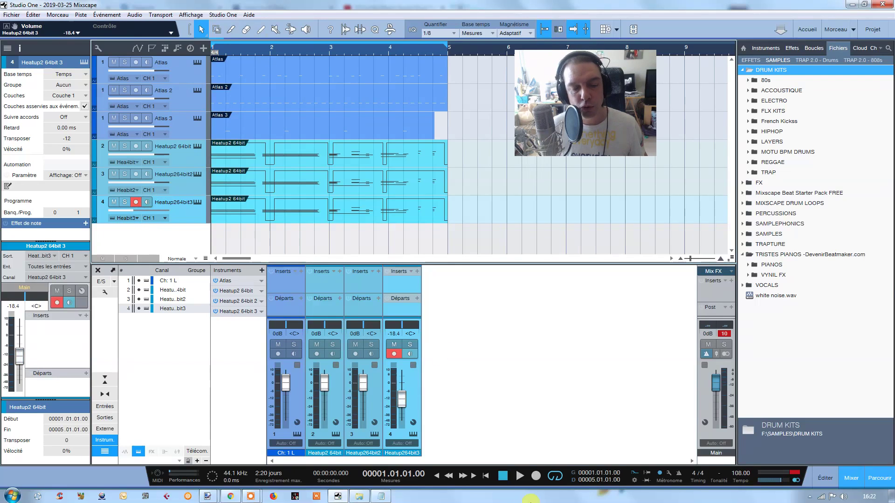
pyautogui.click(512, 477)
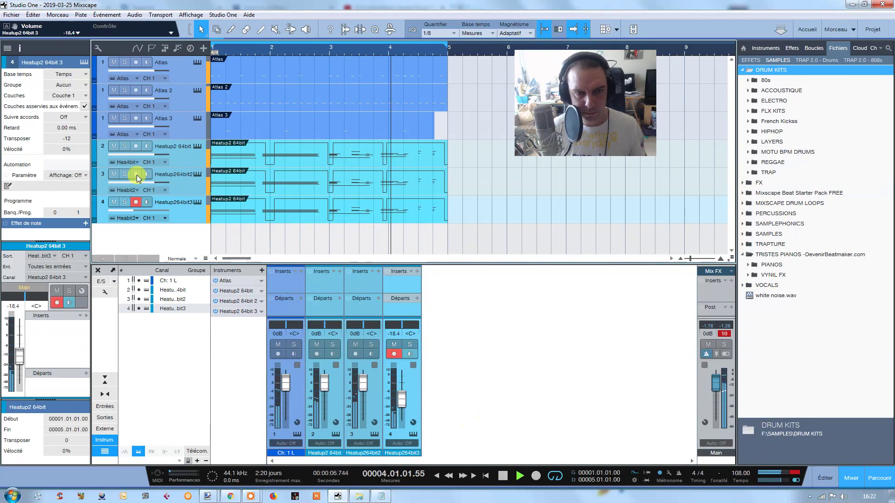
pyautogui.click(116, 202)
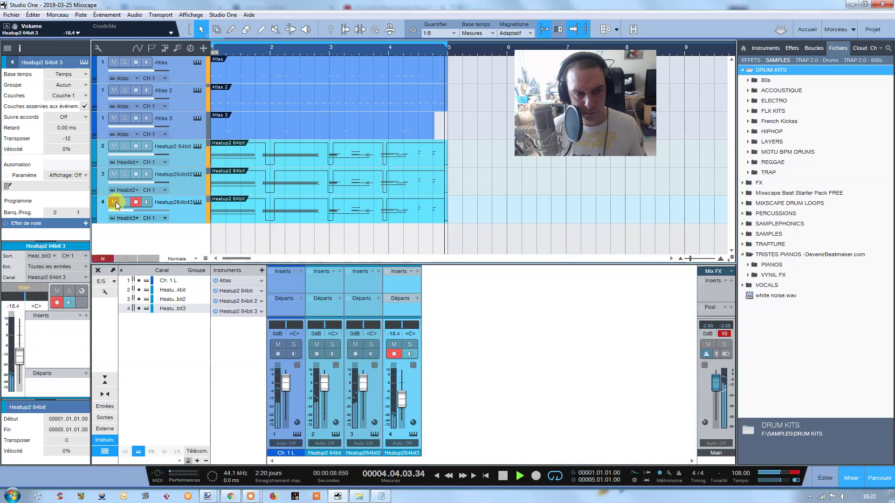
pyautogui.click(114, 202)
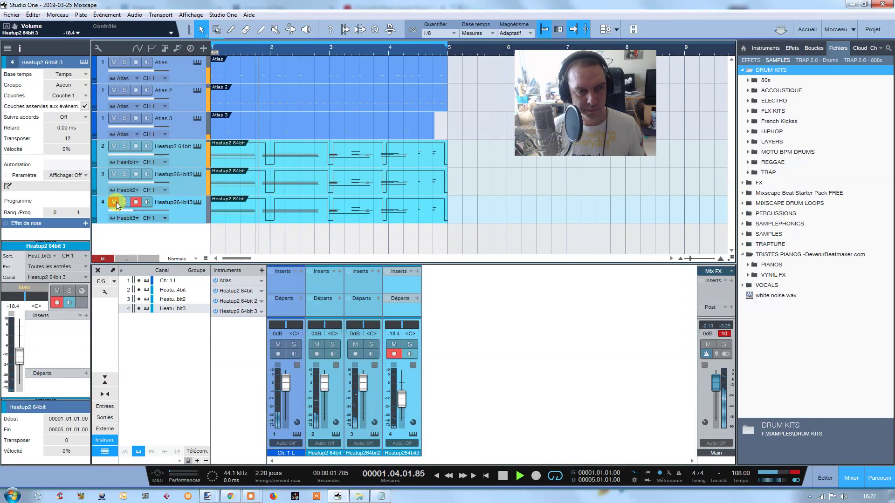
pyautogui.click(116, 202)
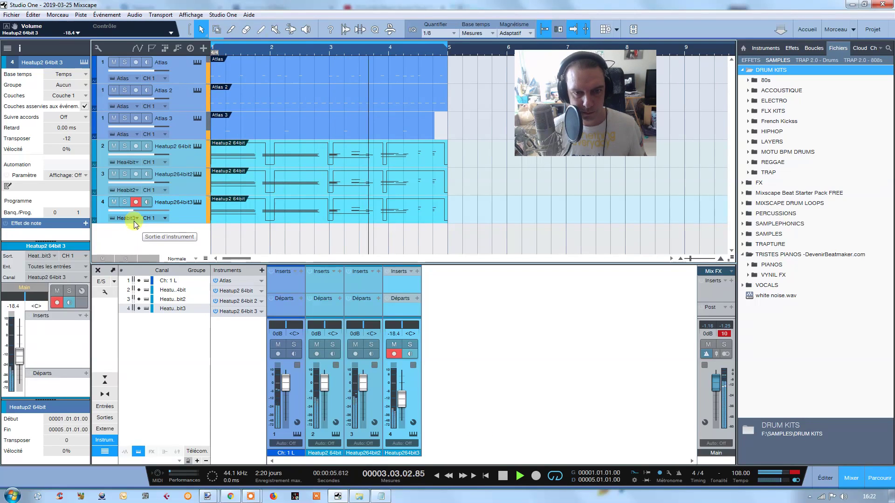
pyautogui.click(504, 475)
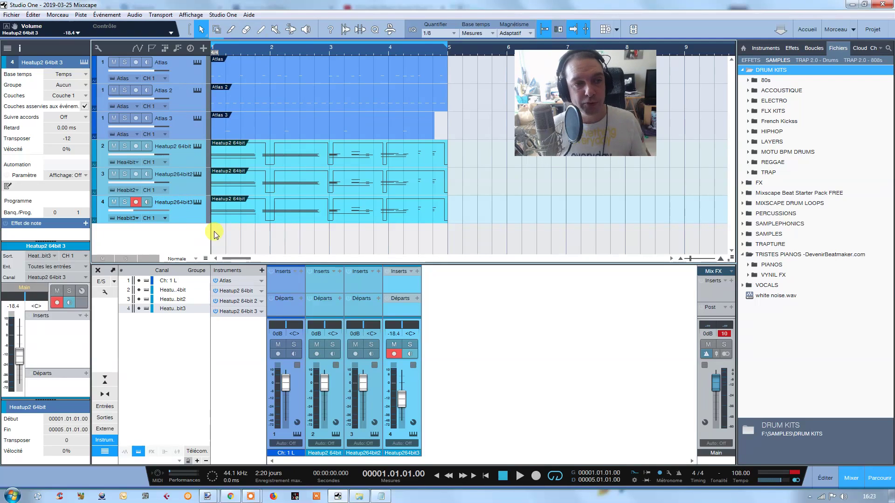
# - Set the Heatup2 64bit 3 track's transposition to 24 and raise its volume to -3.2 dB during playback
pyautogui.moveTo(66, 140); pyautogui.dragTo(79, 123)
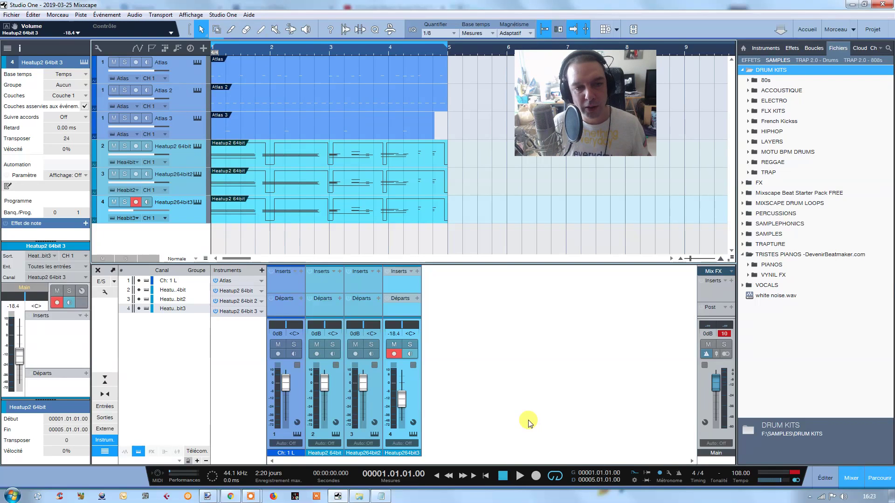
pyautogui.click(521, 476)
pyautogui.moveTo(130, 209); pyautogui.dragTo(156, 216)
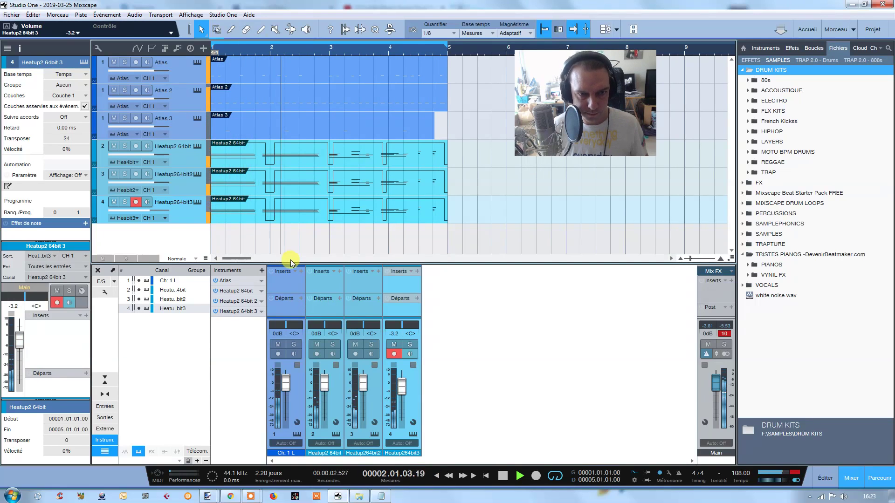
pyautogui.click(509, 479)
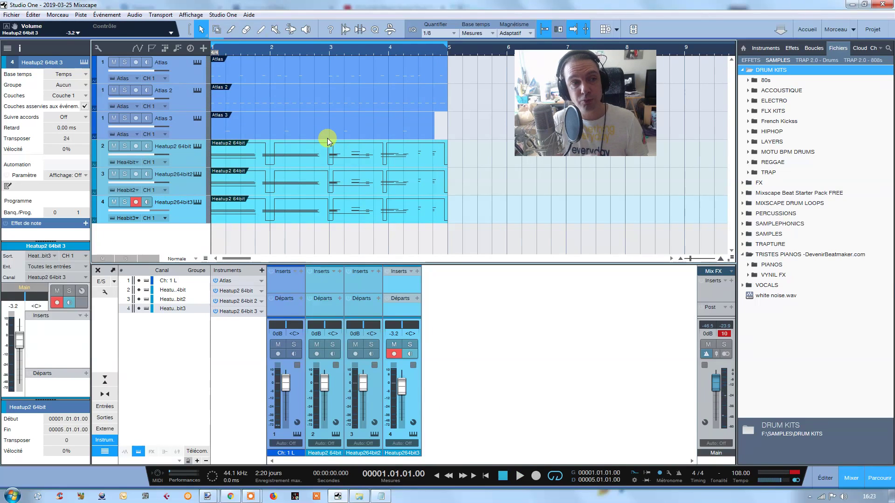
# - Solo the original Heatup2 64bit track and play it back on its own
pyautogui.click(124, 146)
pyautogui.click(519, 476)
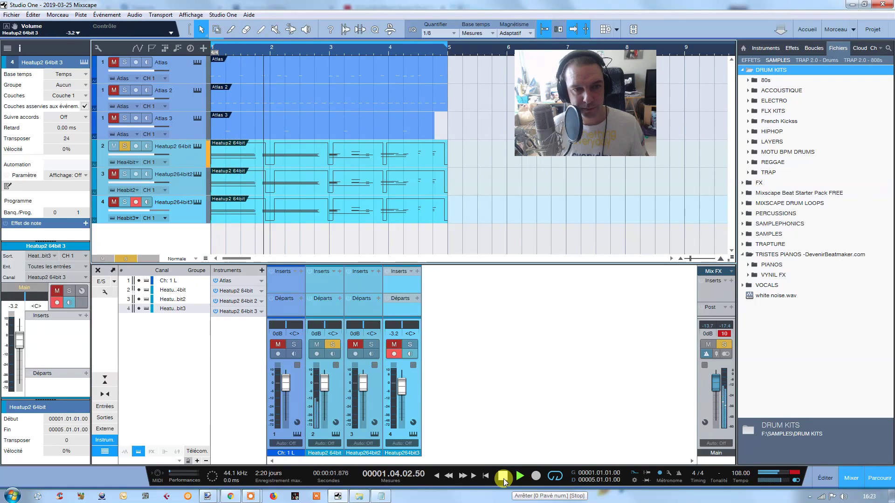
pyautogui.click(503, 478)
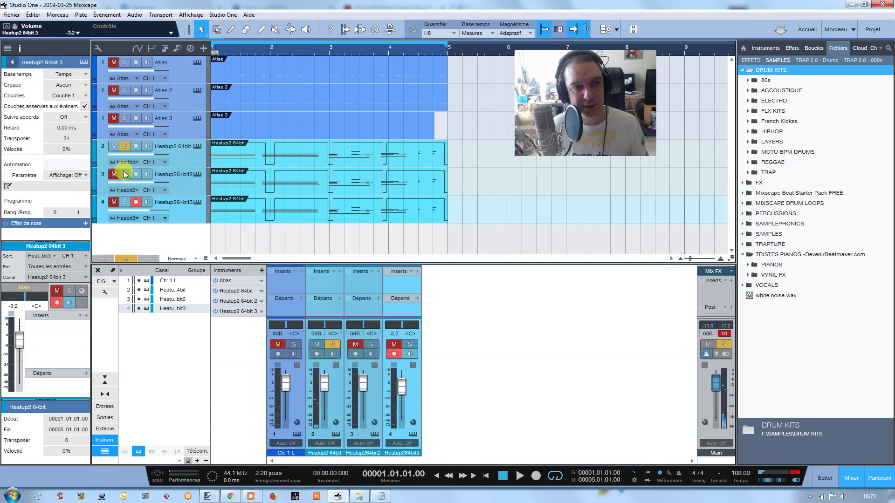
# - Add both transposed Heatup2 copies to the solo and play back the three layers together
pyautogui.click(125, 174)
pyautogui.click(125, 202)
pyautogui.click(519, 477)
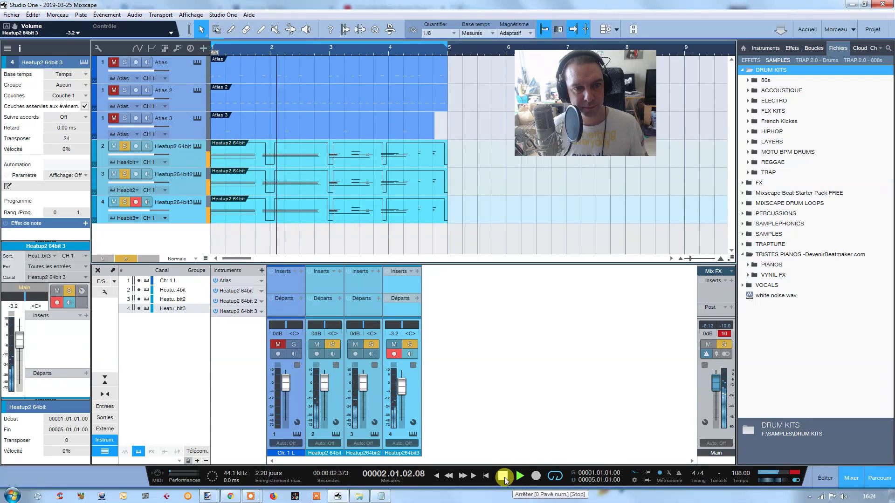
pyautogui.click(503, 477)
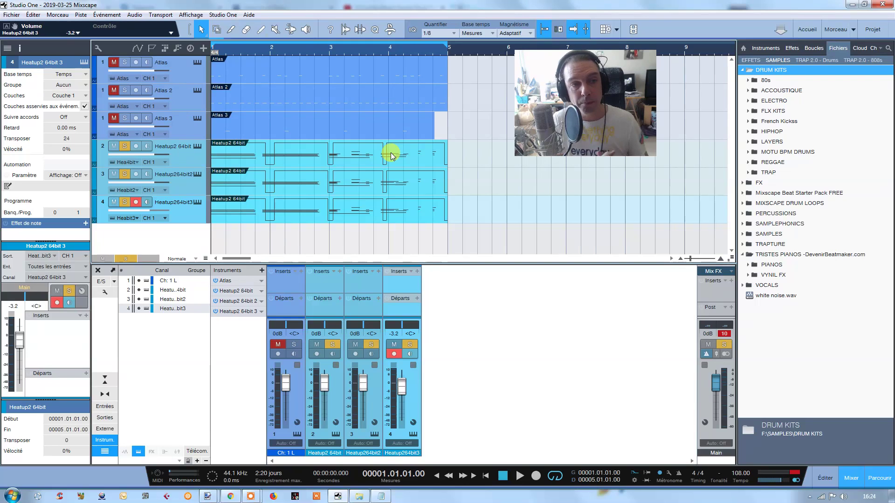
# - Mute both transposed Heatup2 copies and return them to solo one after the other
pyautogui.click(114, 174)
pyautogui.click(114, 203)
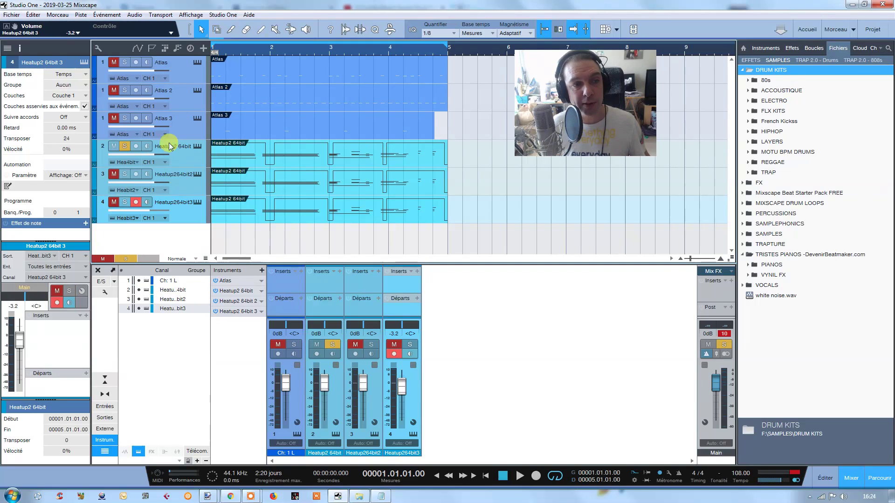
pyautogui.click(112, 175)
pyautogui.click(125, 174)
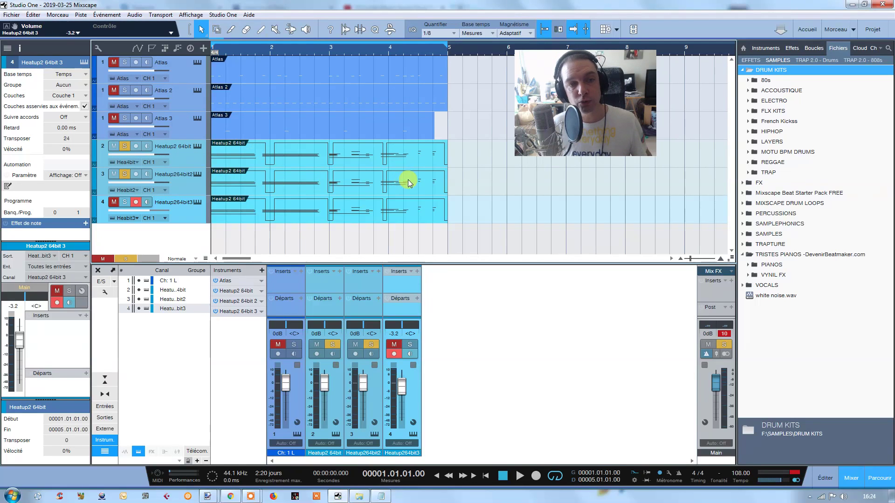
pyautogui.click(125, 202)
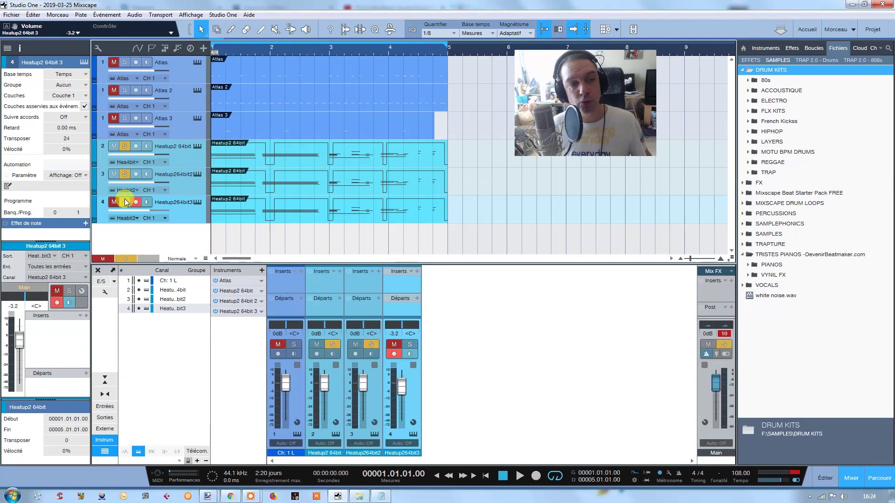
# - Take the original Heatup2 64bit track out of solo, mute it and Heatup2 64bit 3, and play back Heatup2 64bit 2 in solo
pyautogui.click(114, 202)
pyautogui.click(125, 145)
pyautogui.click(114, 146)
pyautogui.click(125, 203)
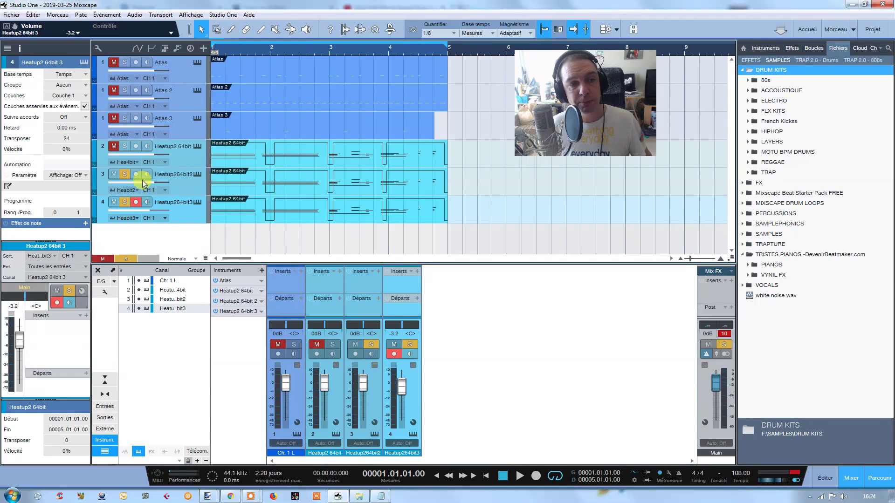
pyautogui.click(115, 200)
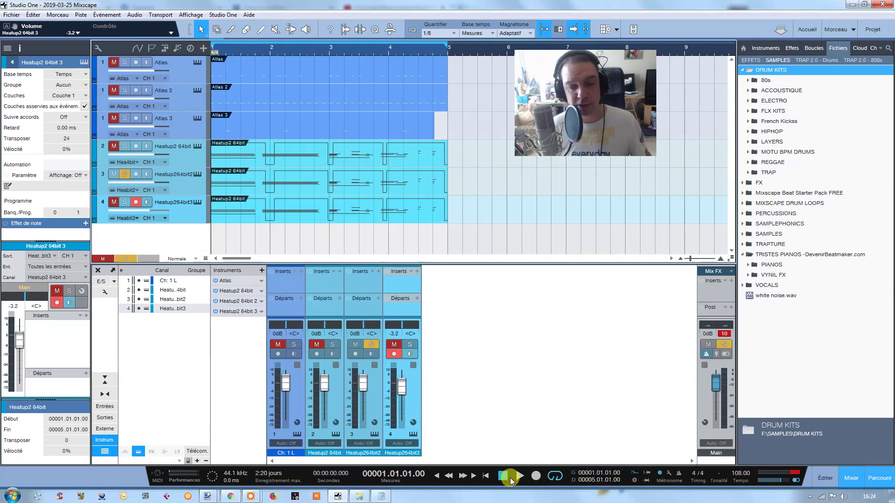
pyautogui.click(521, 478)
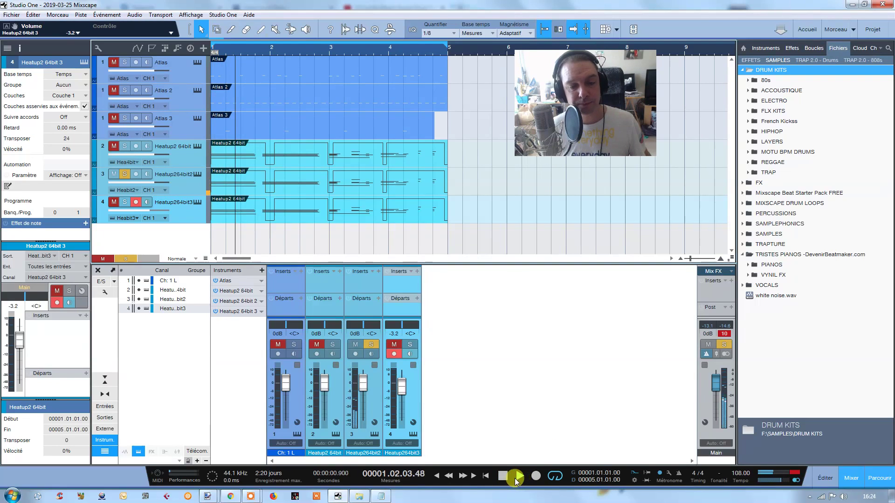
pyautogui.click(504, 476)
# - Unsolo and mute Heatup2 64bit 2, play back Heatup2 64bit 3 on its own in solo, and release its solo
pyautogui.click(124, 173)
pyautogui.click(113, 174)
pyautogui.click(520, 476)
pyautogui.click(503, 475)
pyautogui.click(124, 201)
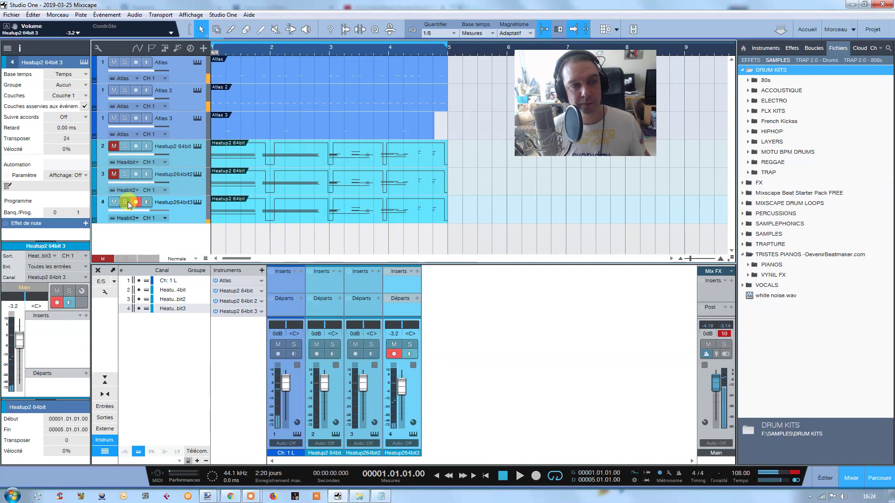
pyautogui.click(520, 476)
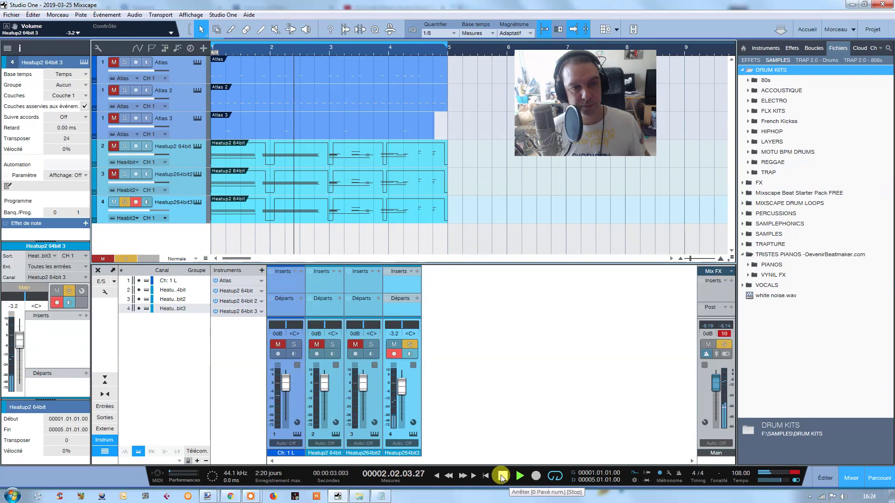
pyautogui.click(503, 476)
pyautogui.click(124, 201)
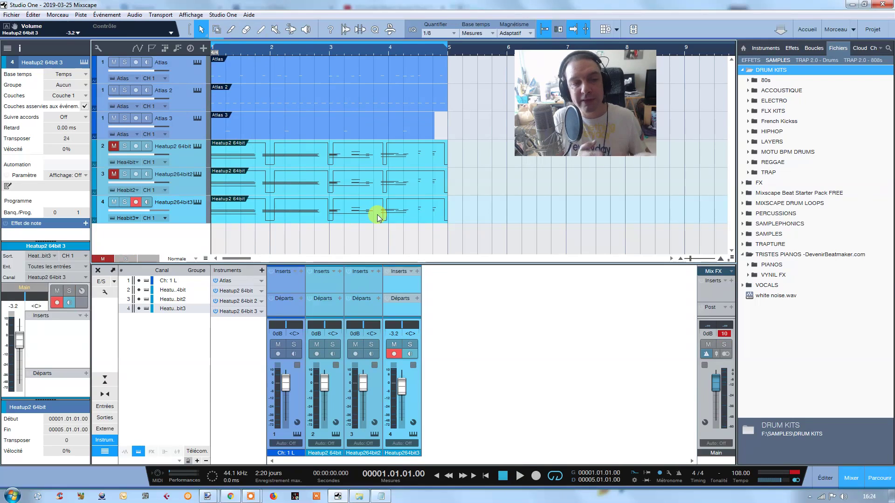